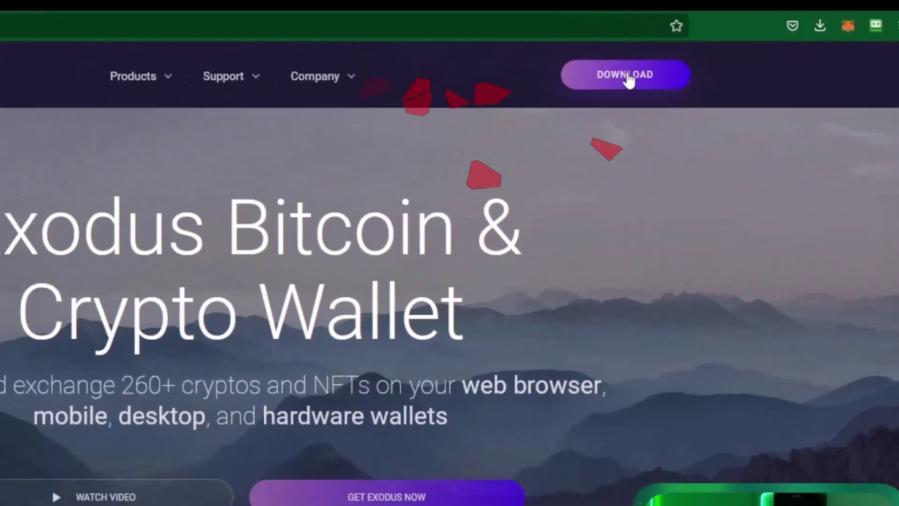
# Step: Download the 64-bit Windows desktop version of Exodus from the Exodus website
pyautogui.click(449, 136)
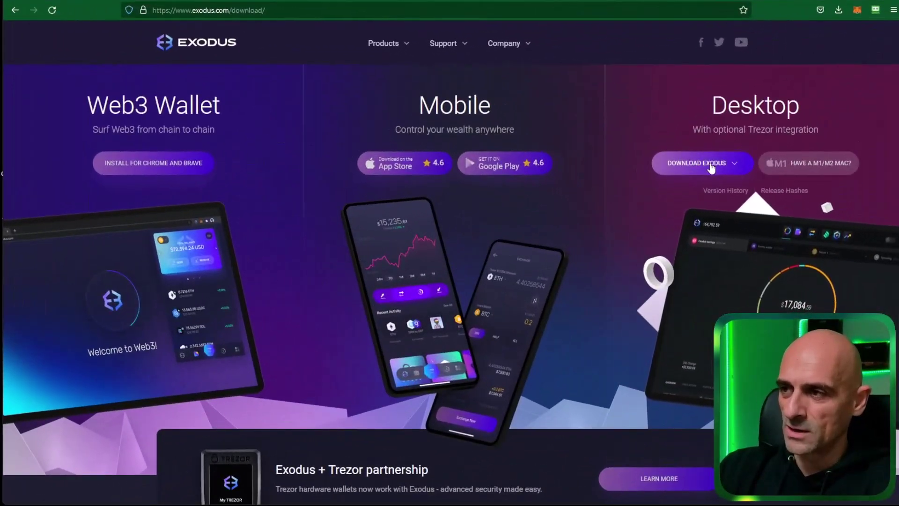
pyautogui.click(711, 166)
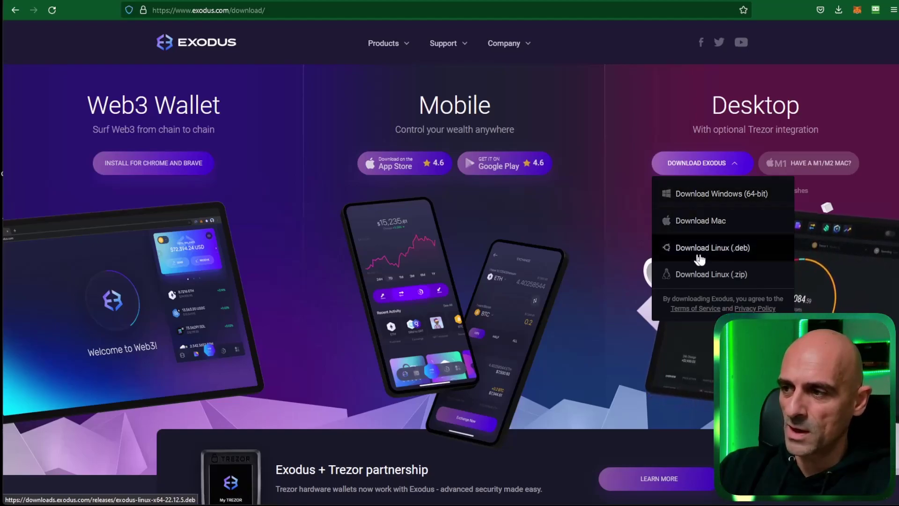
pyautogui.click(725, 198)
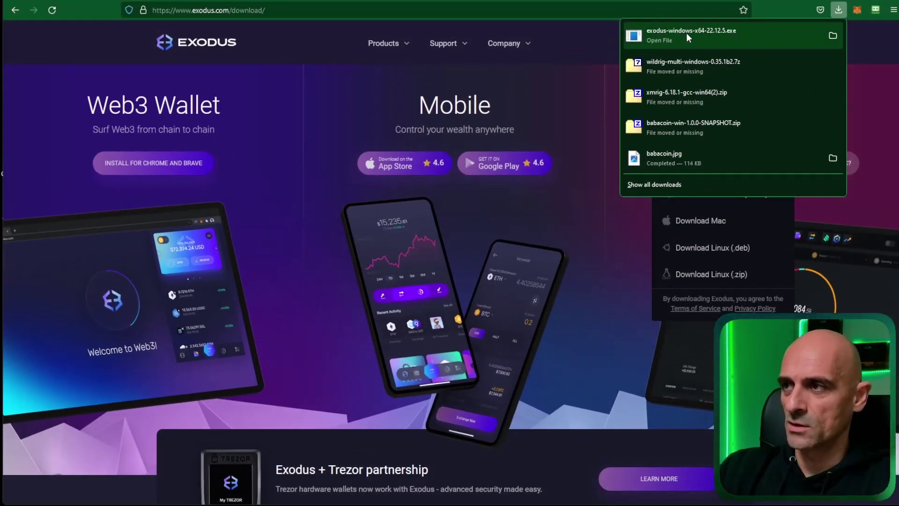
# Step: Install Exodus from the downloaded exodus-windows-x64-22.12.5.exe and launch the installed wallet
pyautogui.click(687, 32)
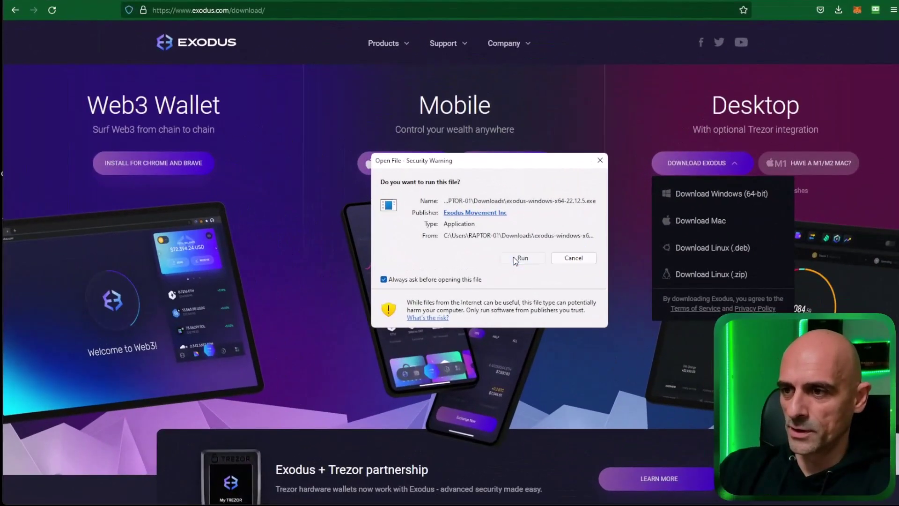
pyautogui.click(517, 257)
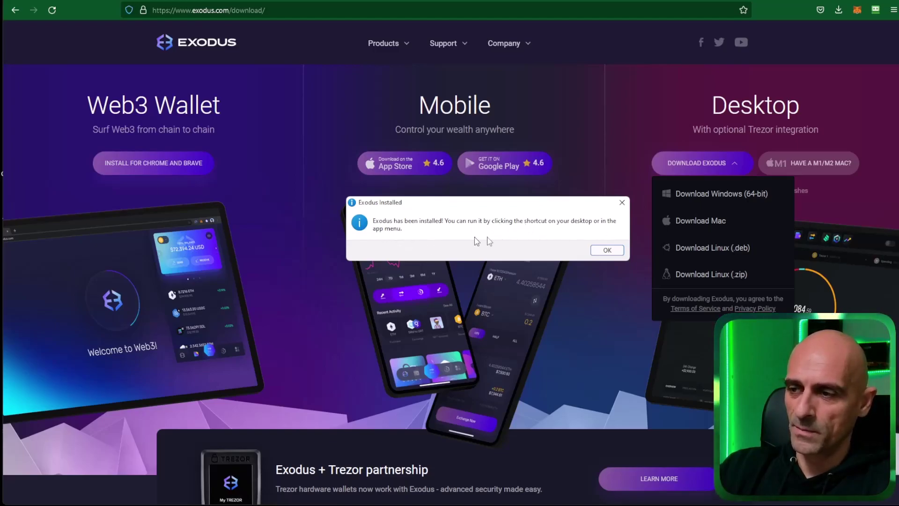
pyautogui.click(606, 251)
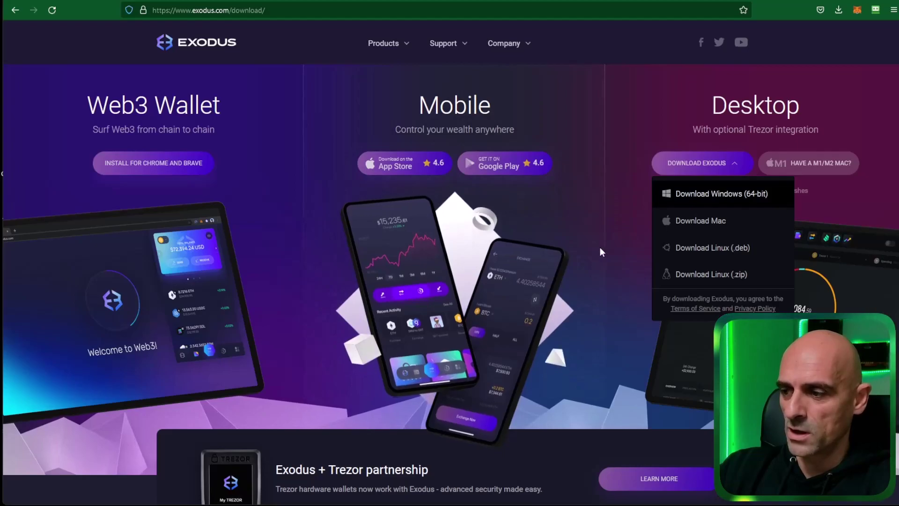
pyautogui.press('super')
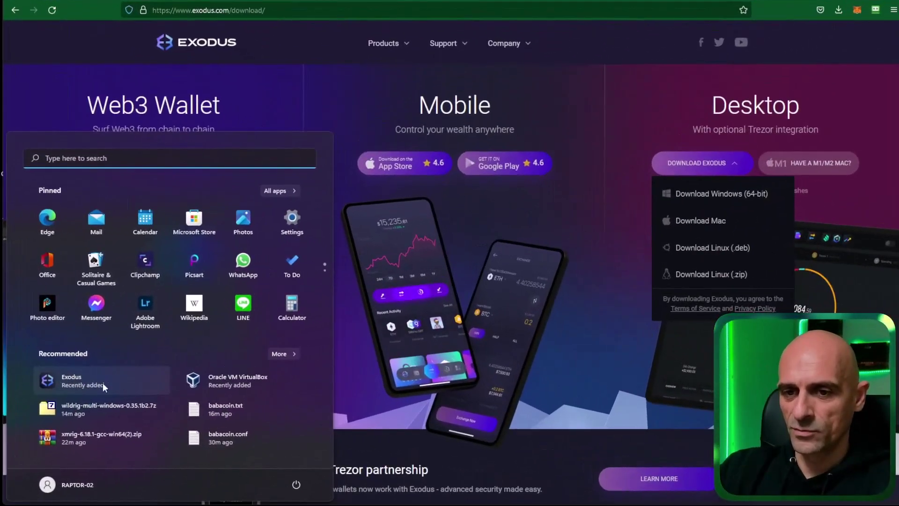
pyautogui.click(76, 378)
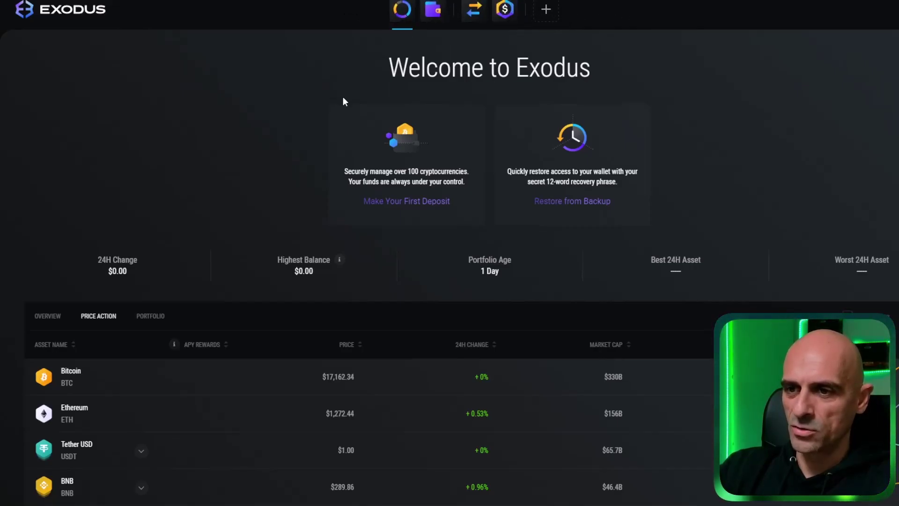
# Step: Look through the price action list of supported cryptocurrencies on the portfolio page
pyautogui.scroll(-3, 299, 110)
pyautogui.scroll(-8, 299, 109)
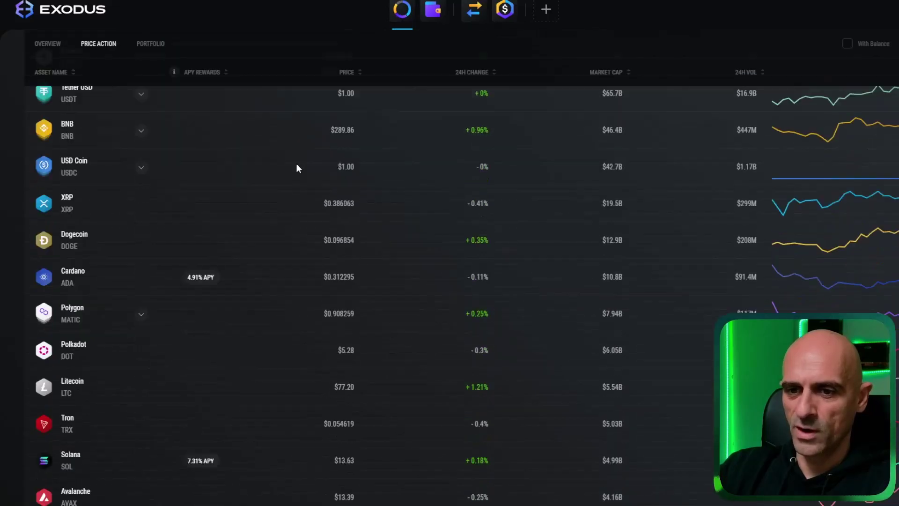
pyautogui.scroll(11, 297, 169)
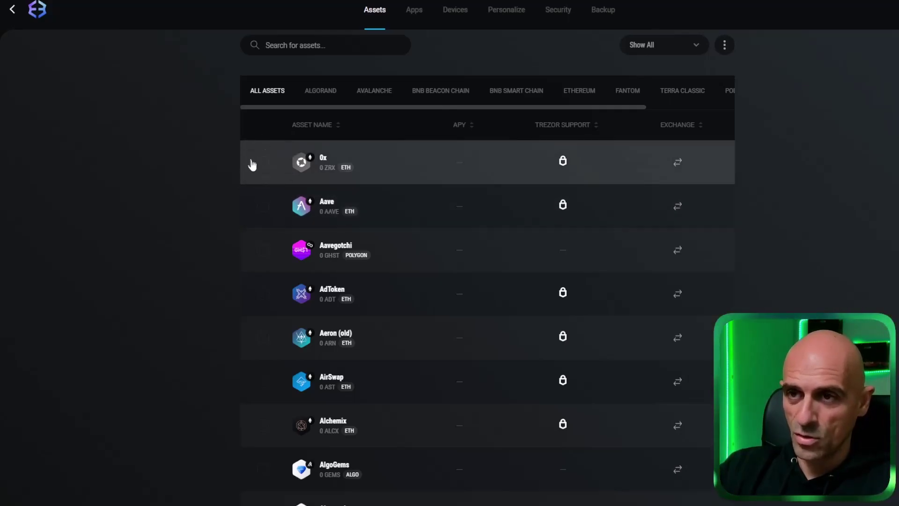
# Step: Disable the Algorand asset in the asset settings and return to the wallet
pyautogui.scroll(-5, 261, 309)
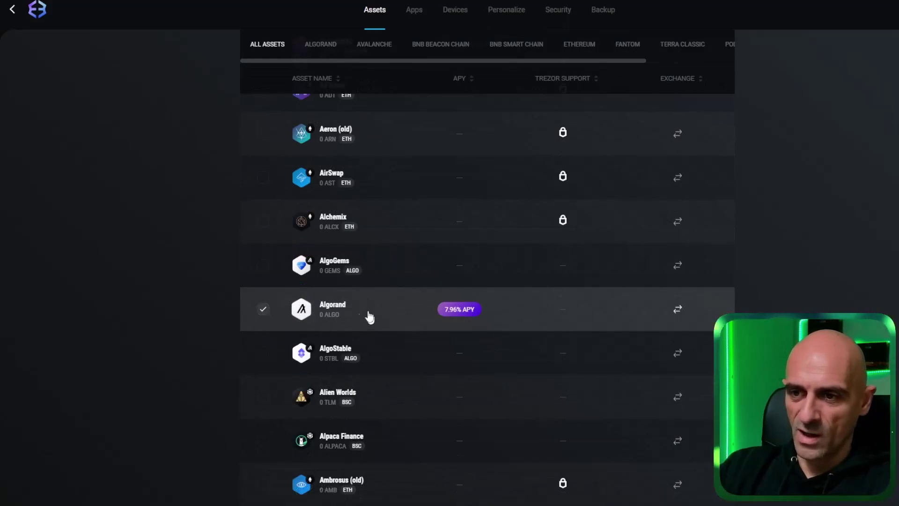
pyautogui.click(262, 310)
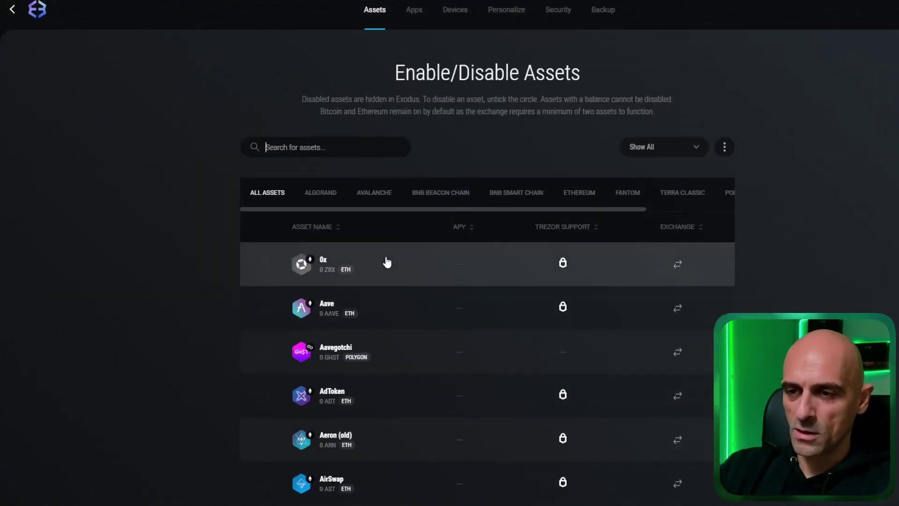
pyautogui.scroll(-1, 387, 262)
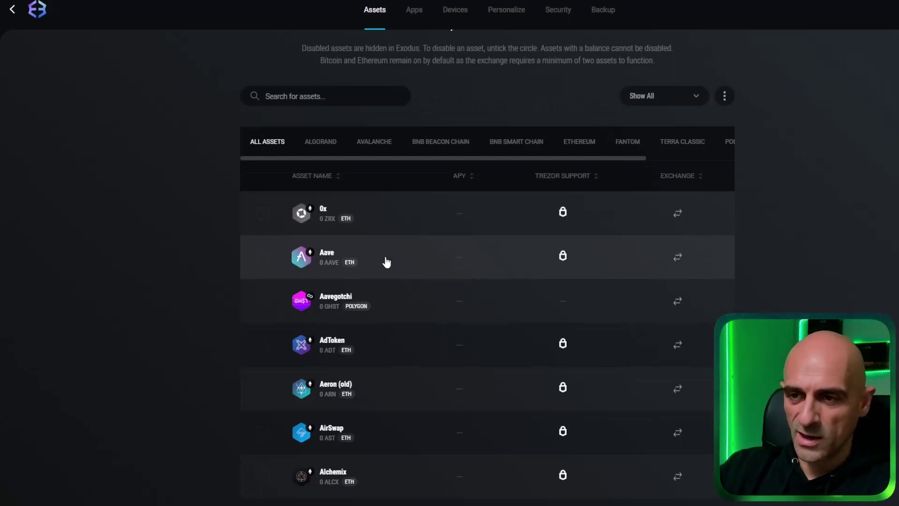
pyautogui.scroll(-2, 387, 263)
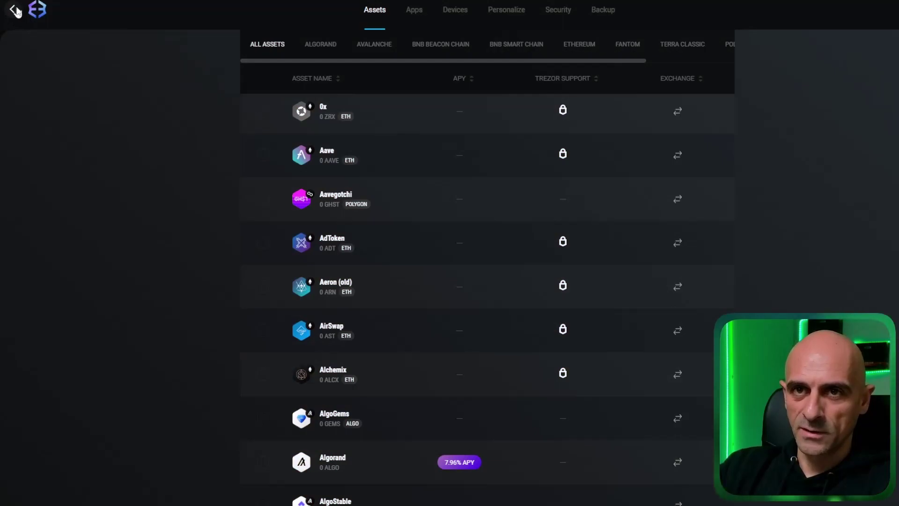
pyautogui.click(15, 10)
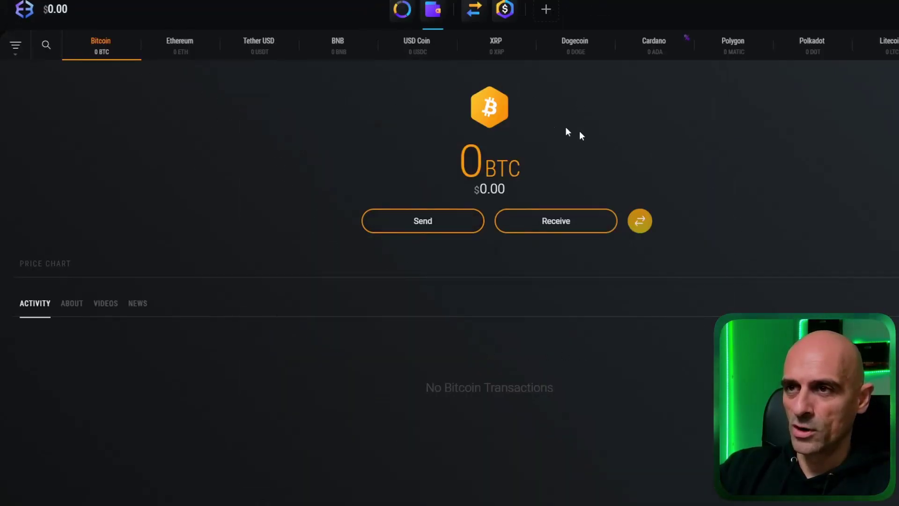
# Step: Complete the Exchange Crypto introduction and accept that exchange services are available through third-party API providers
pyautogui.click(474, 13)
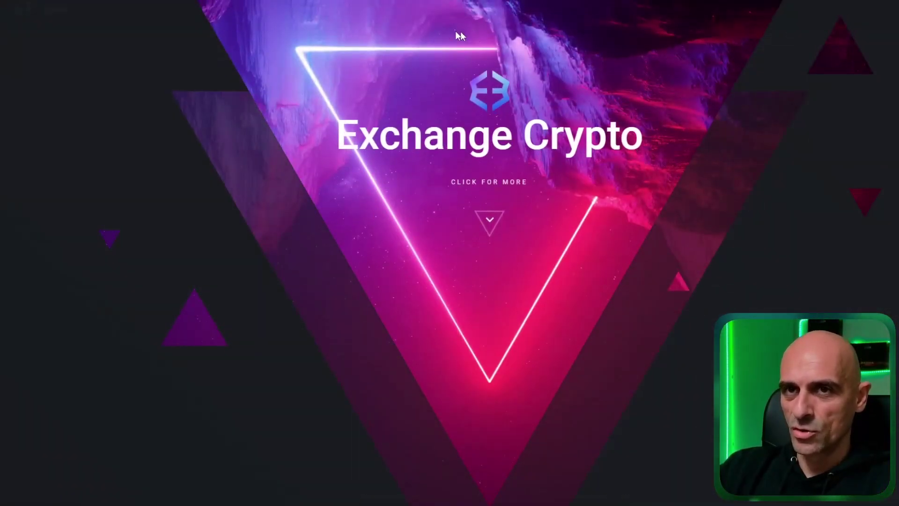
pyautogui.click(489, 220)
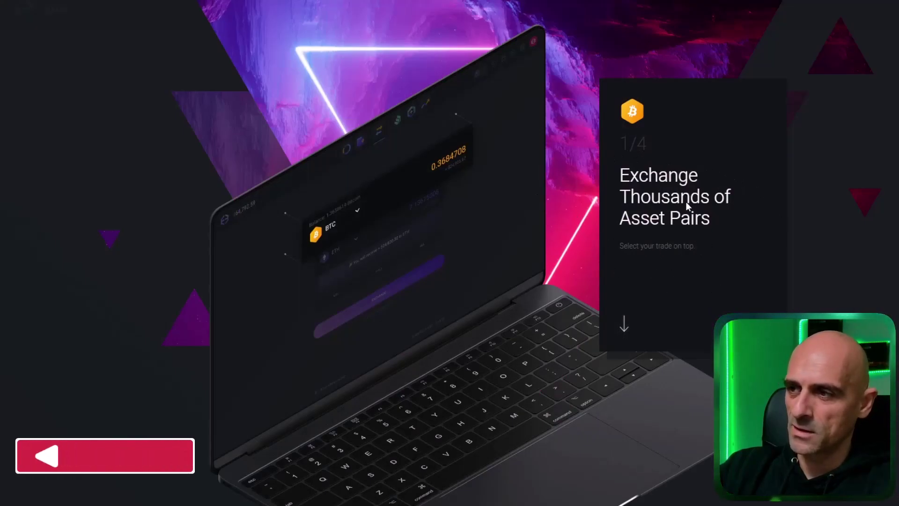
pyautogui.scroll(-3, 637, 328)
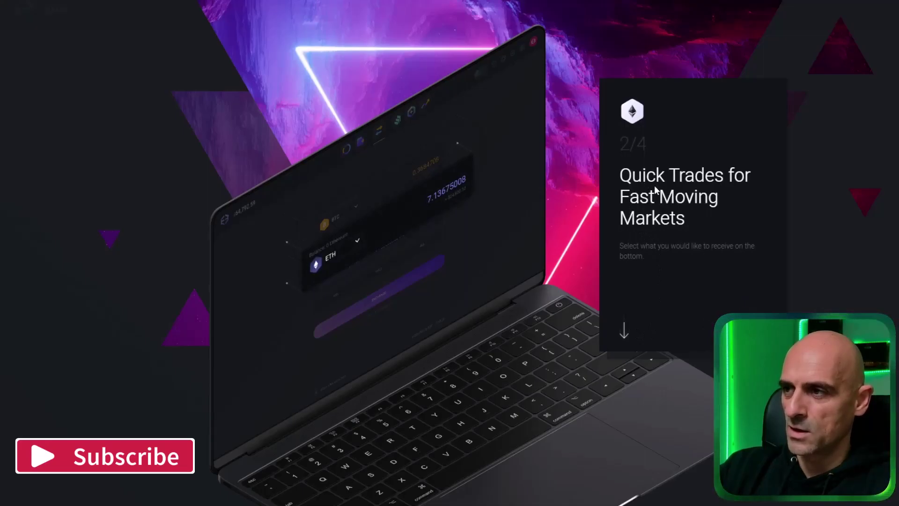
pyautogui.click(625, 326)
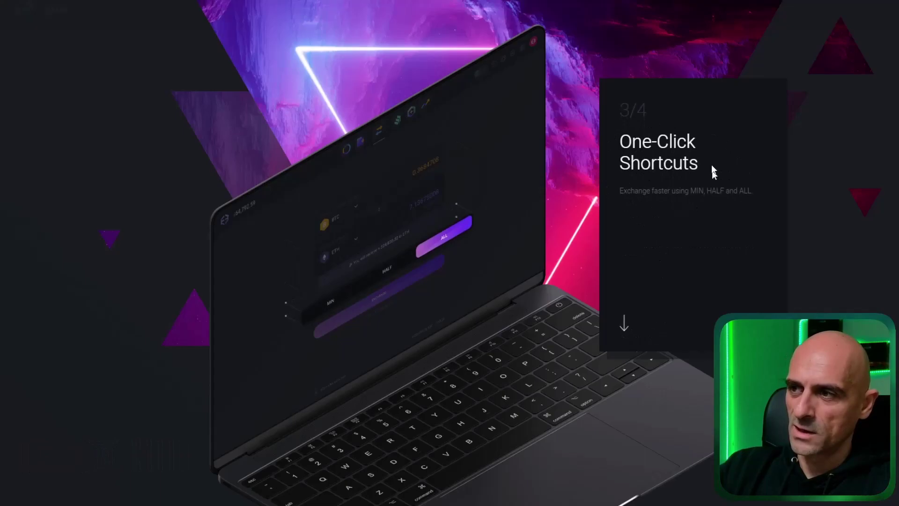
pyautogui.click(630, 328)
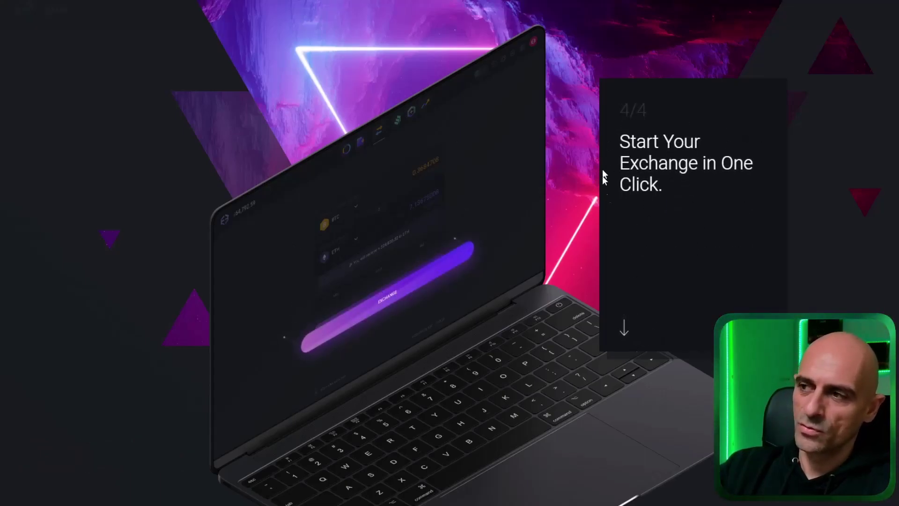
pyautogui.click(625, 324)
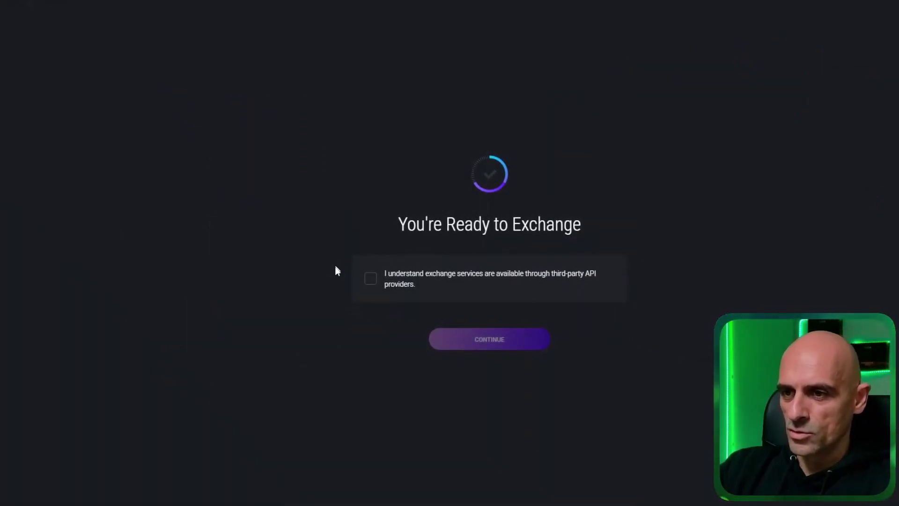
pyautogui.click(372, 279)
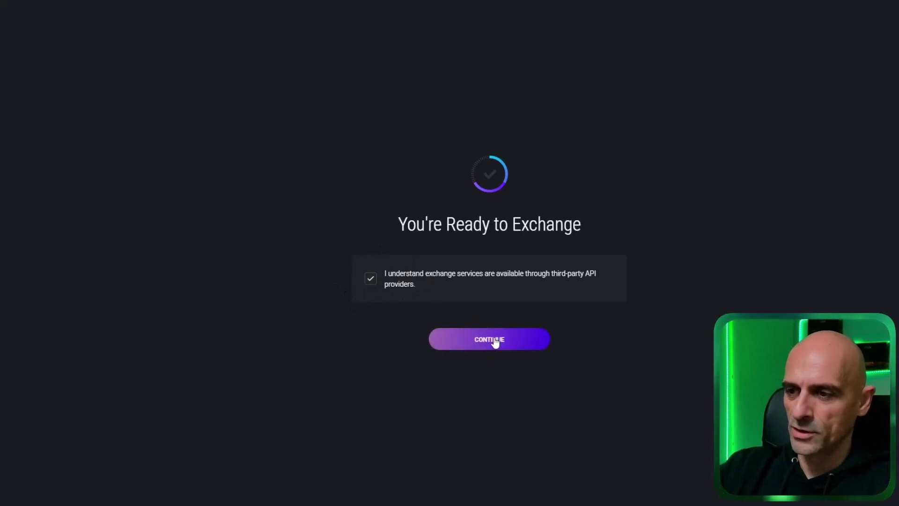
pyautogui.click(492, 340)
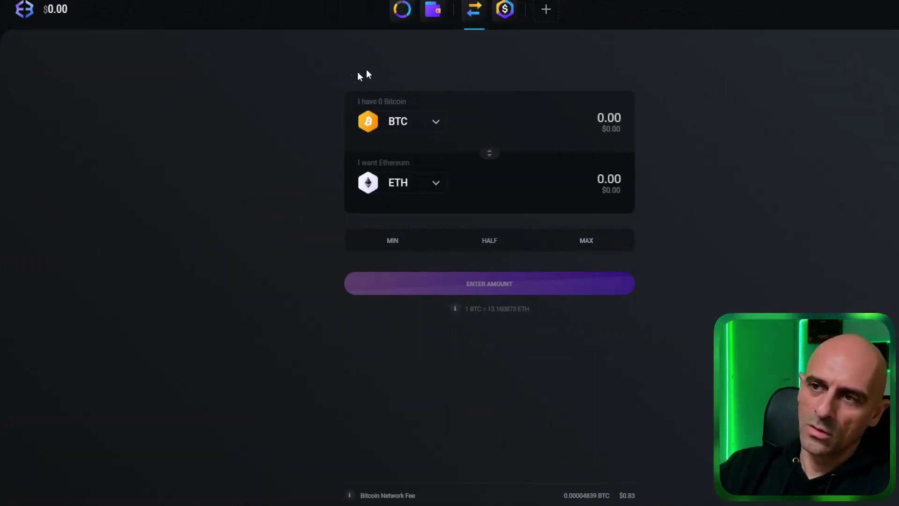
# Step: Review the assets available to exchange and to receive, leaving the BTC to ETH pair selected
pyautogui.click(425, 122)
pyautogui.scroll(-15, 423, 194)
pyautogui.scroll(5, 426, 195)
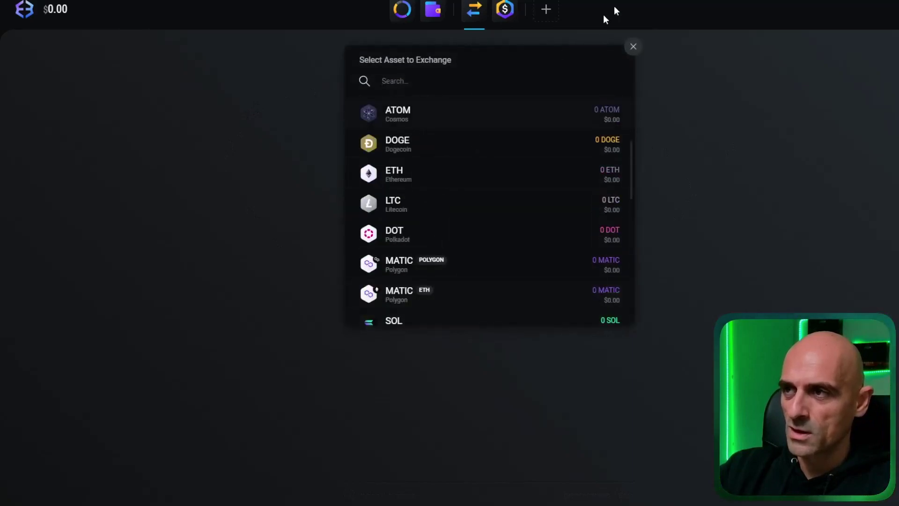
pyautogui.click(633, 47)
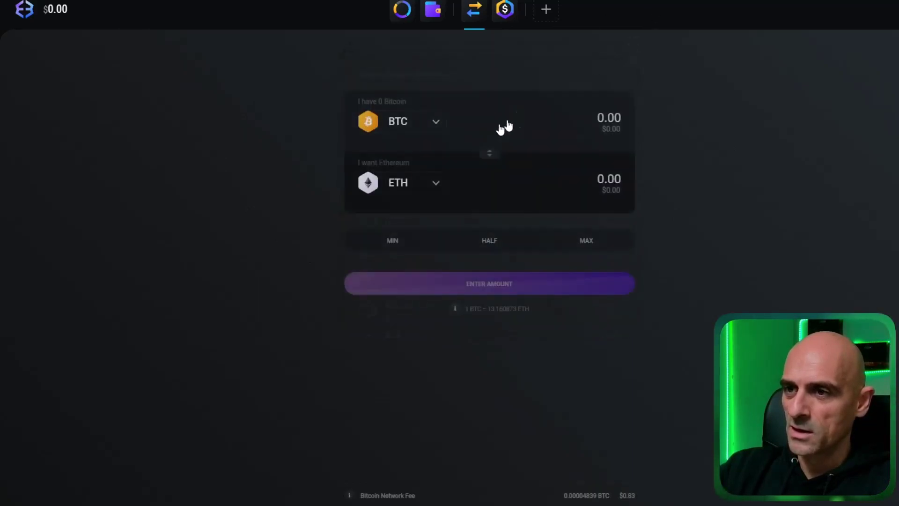
pyautogui.click(434, 188)
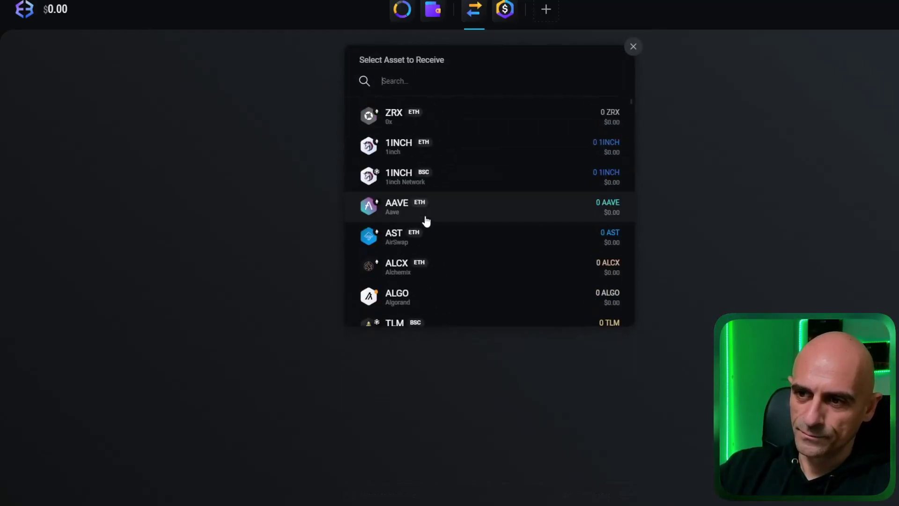
pyautogui.click(633, 47)
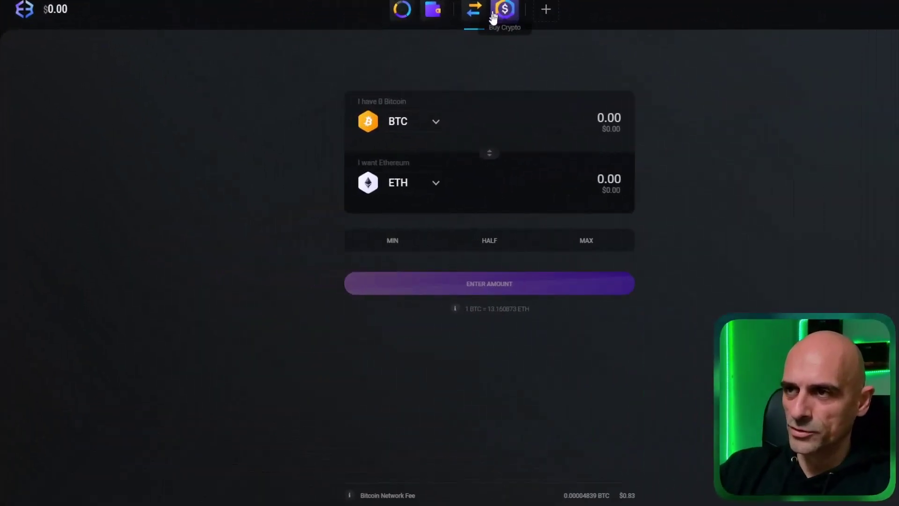
# Step: Go to the Buy Crypto form and set the payment currency to EUR
pyautogui.click(493, 18)
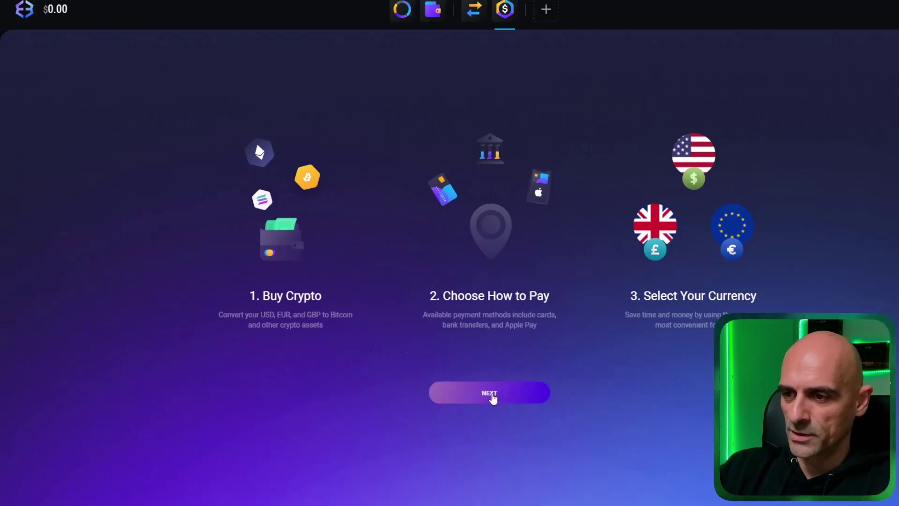
pyautogui.click(491, 395)
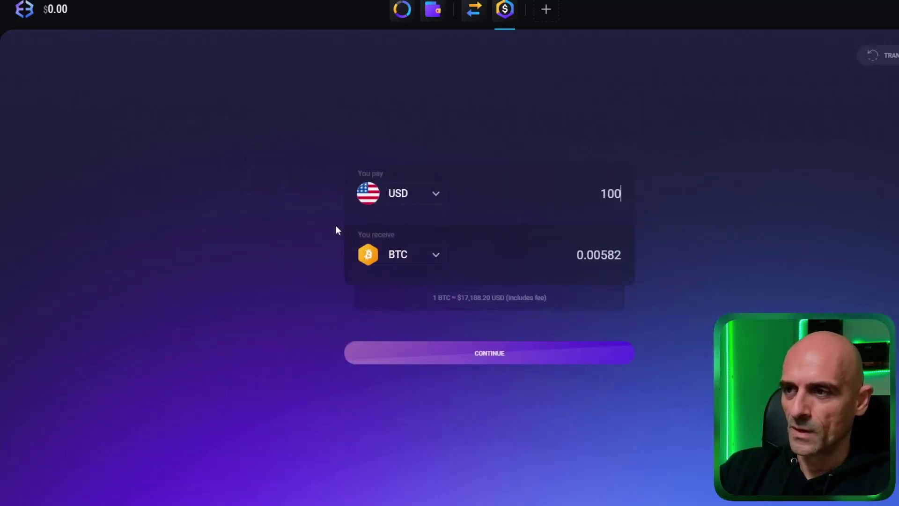
pyautogui.click(423, 201)
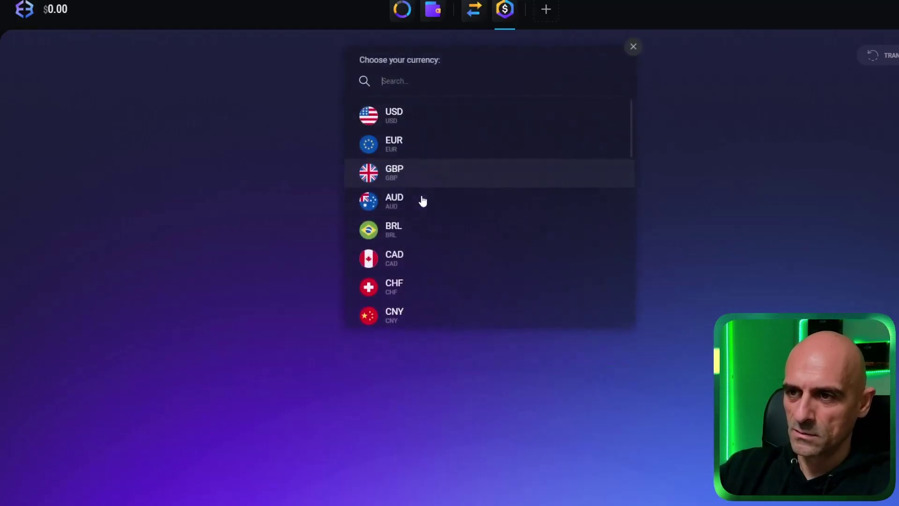
pyautogui.click(416, 143)
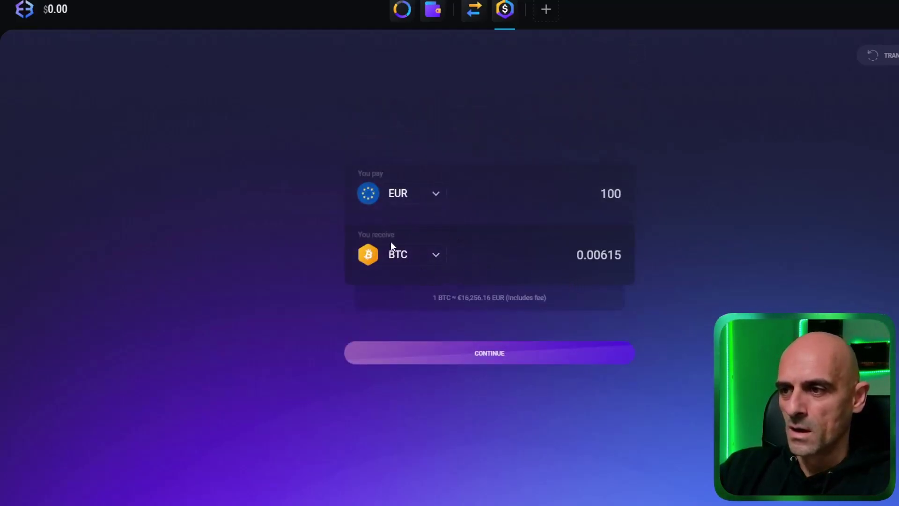
# Step: Check the list of cryptocurrencies that can be bought, keep BTC, and continue with the 100 EUR purchase
pyautogui.doubleClick(610, 197)
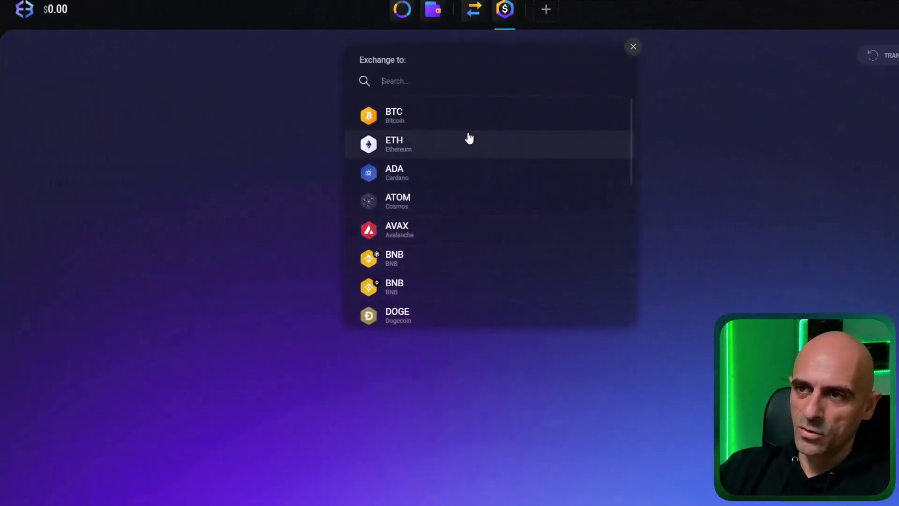
pyautogui.click(633, 46)
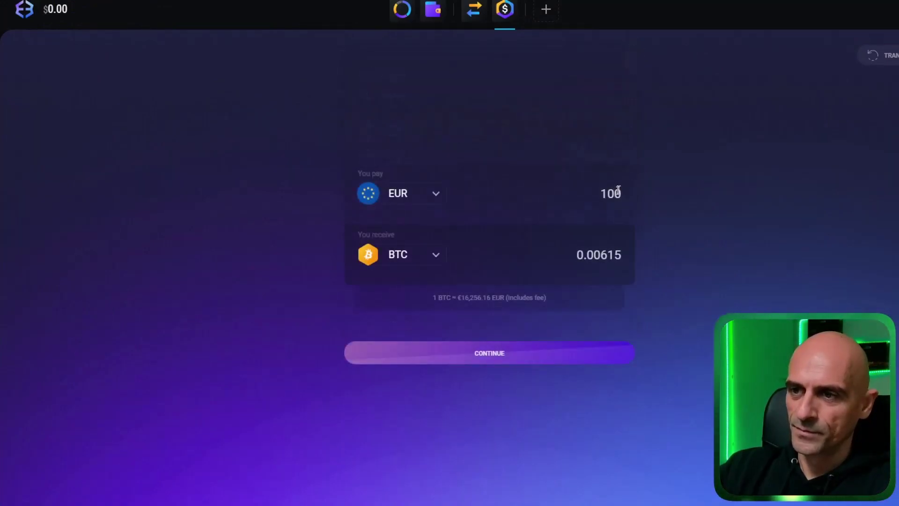
pyautogui.click(484, 356)
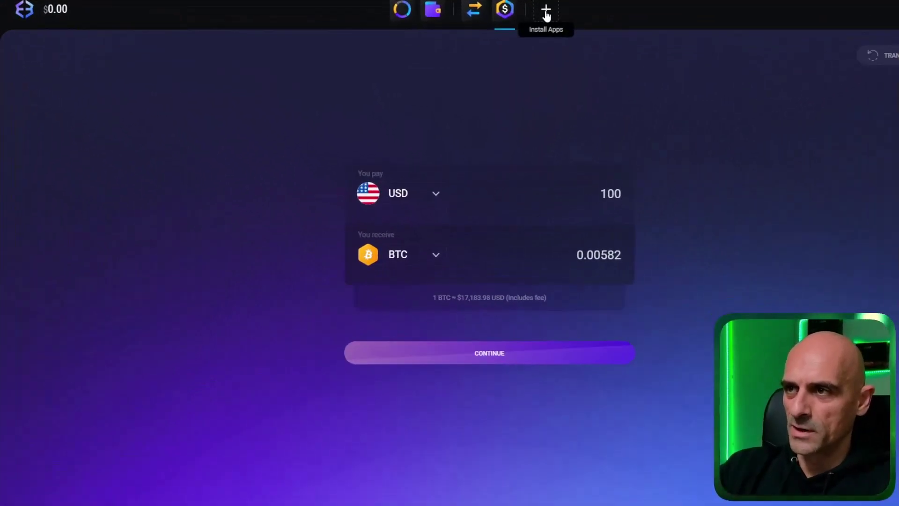
# Step: Open the page of Exodus-approved apps available for installation
pyautogui.click(546, 12)
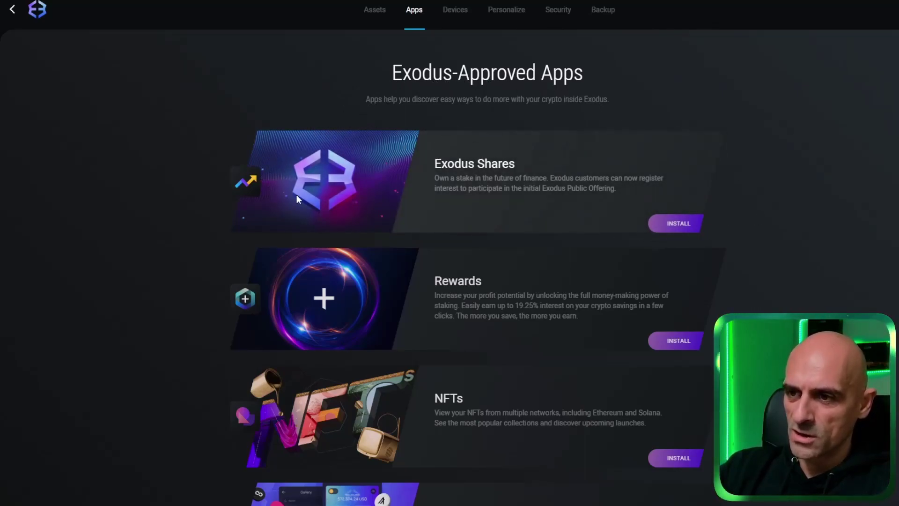
# Step: Look through the Exodus-approved apps, install the Rewards app and open it
pyautogui.scroll(-1, 489, 300)
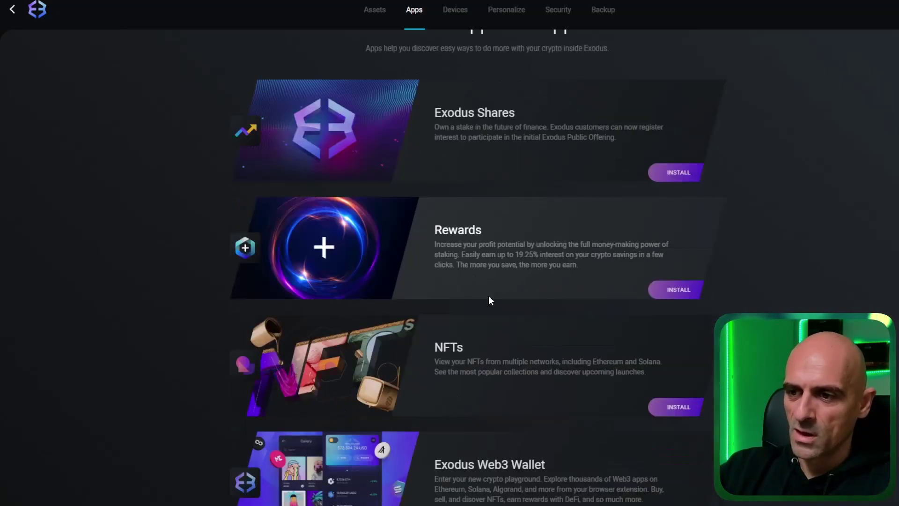
pyautogui.scroll(-1, 421, 309)
pyautogui.scroll(-2, 378, 288)
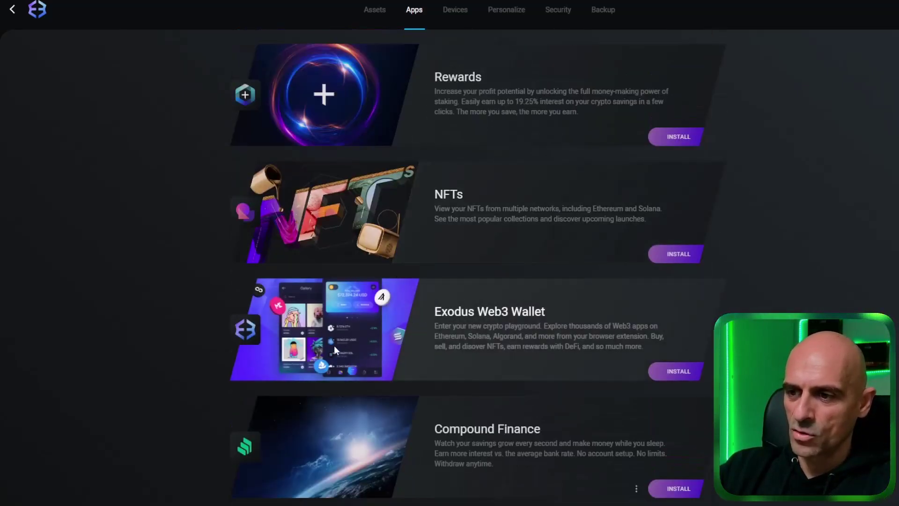
pyautogui.scroll(-1, 353, 325)
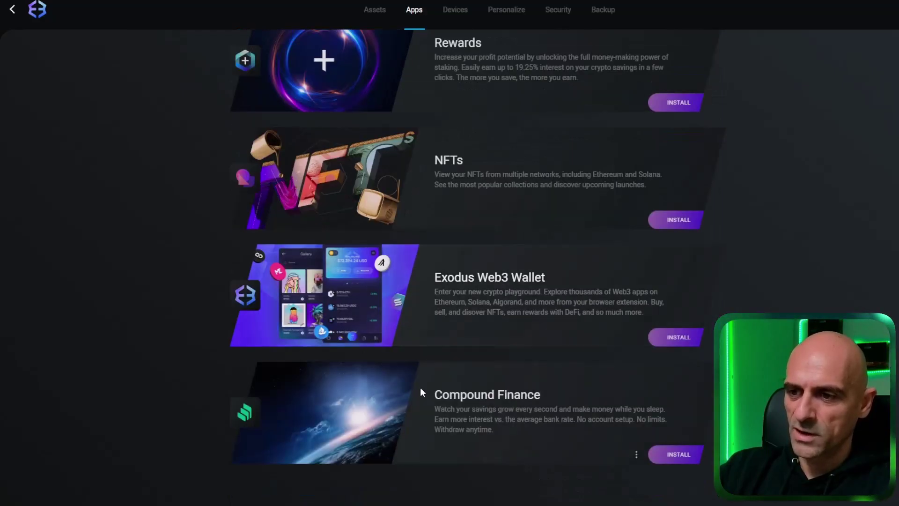
pyautogui.scroll(5, 561, 436)
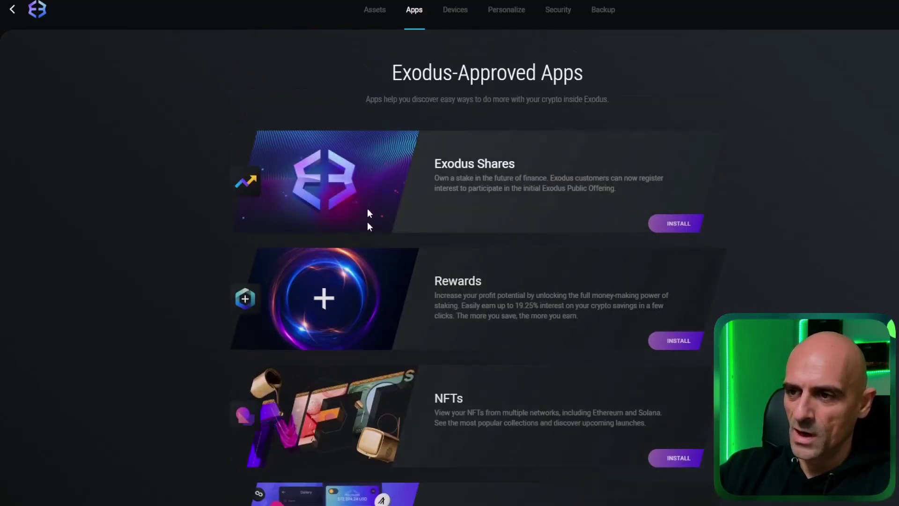
pyautogui.scroll(-3, 398, 253)
pyautogui.scroll(3, 445, 292)
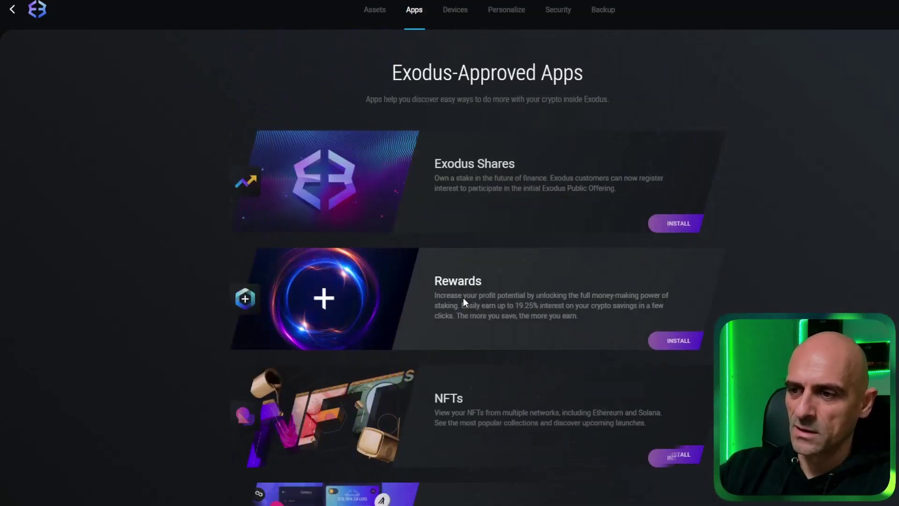
pyautogui.click(670, 341)
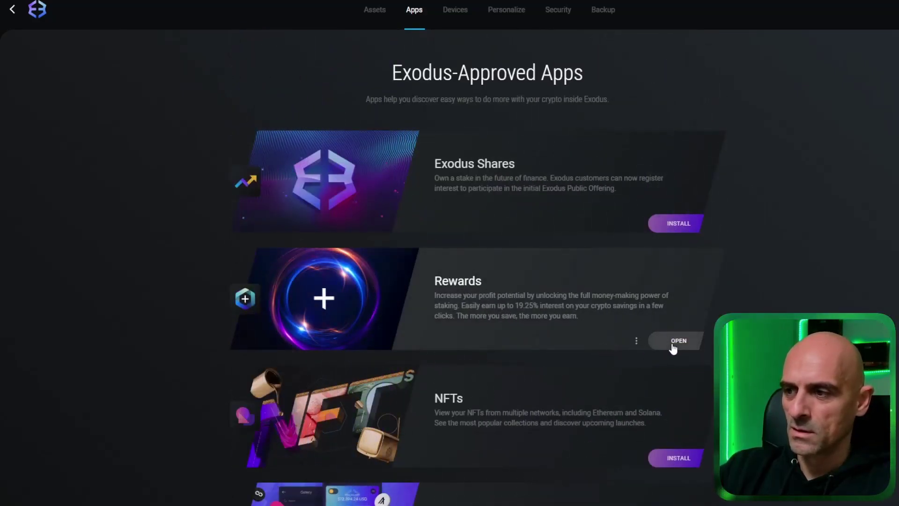
pyautogui.click(672, 347)
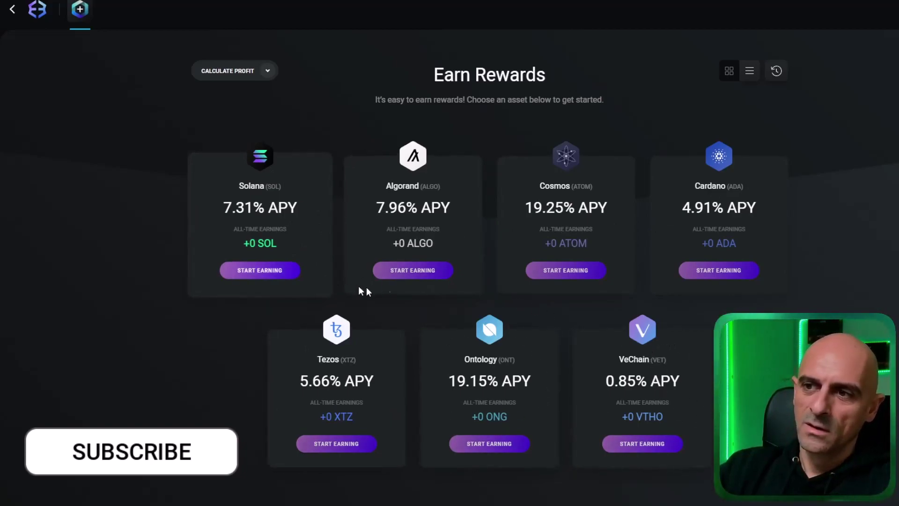
# Step: Compare the APY rates offered for Solana, Algorand, Cosmos and Cardano on the Earn Rewards page
pyautogui.moveTo(217, 210); pyautogui.dragTo(303, 213)
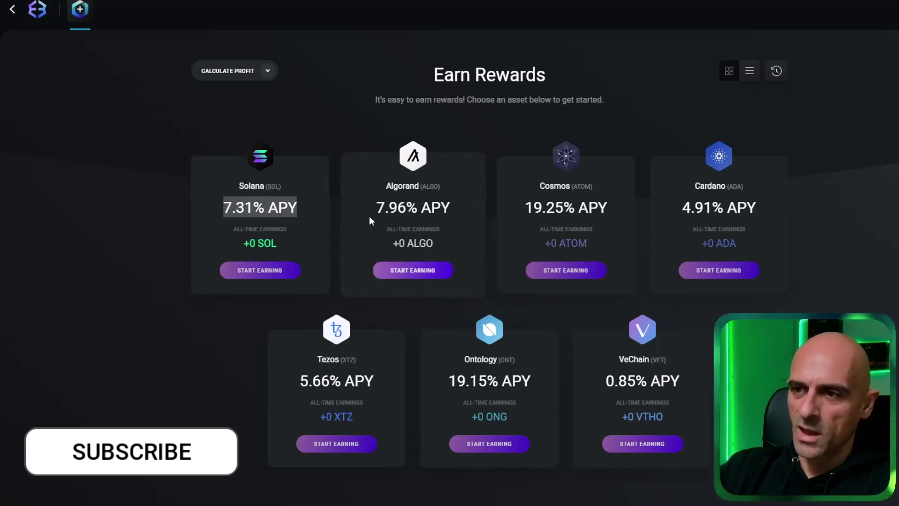
pyautogui.moveTo(375, 209); pyautogui.dragTo(452, 210)
pyautogui.moveTo(523, 209); pyautogui.dragTo(831, 203)
pyautogui.click(824, 246)
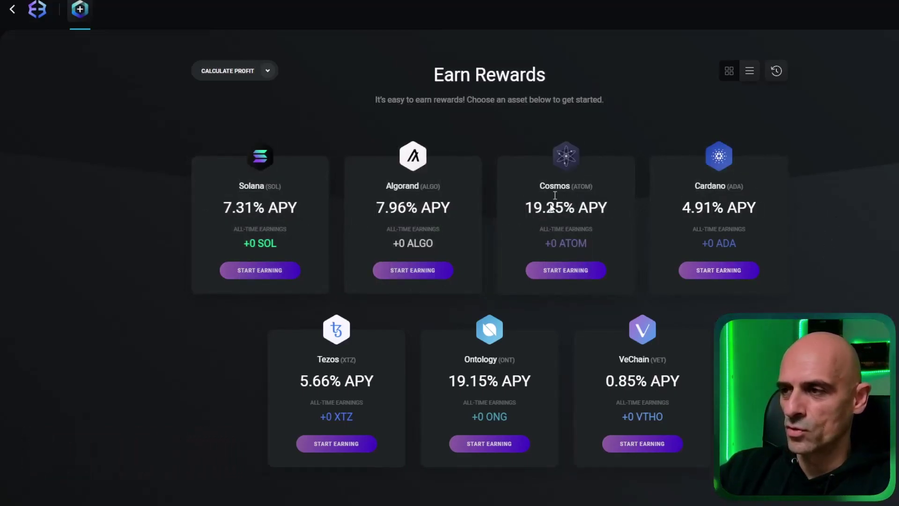
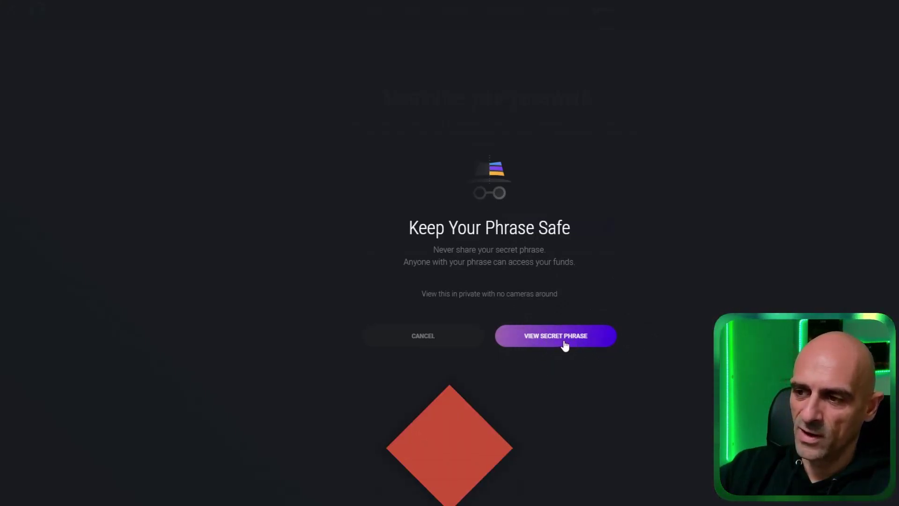
# Step: Reveal the 12-word secret phrase, complete the paper backup check by choosing its 9th word, and leave the backup settings
pyautogui.click(557, 344)
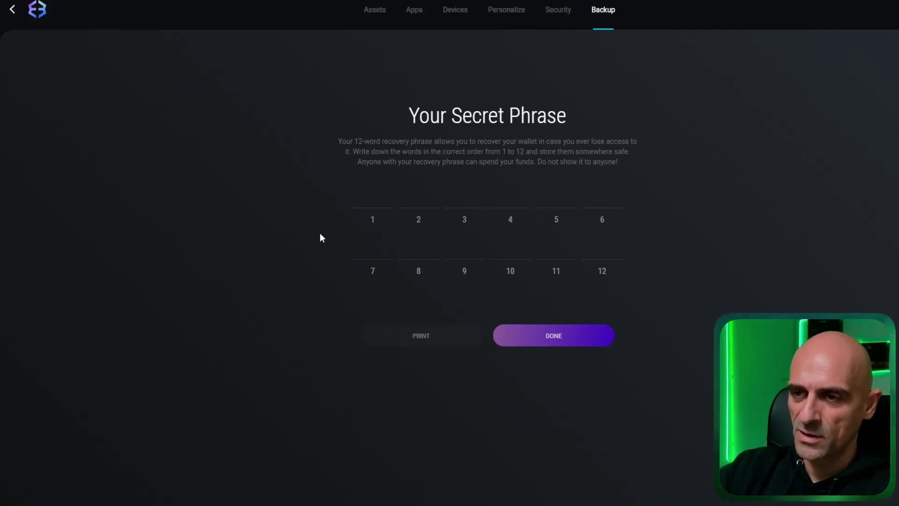
pyautogui.moveTo(356, 222)
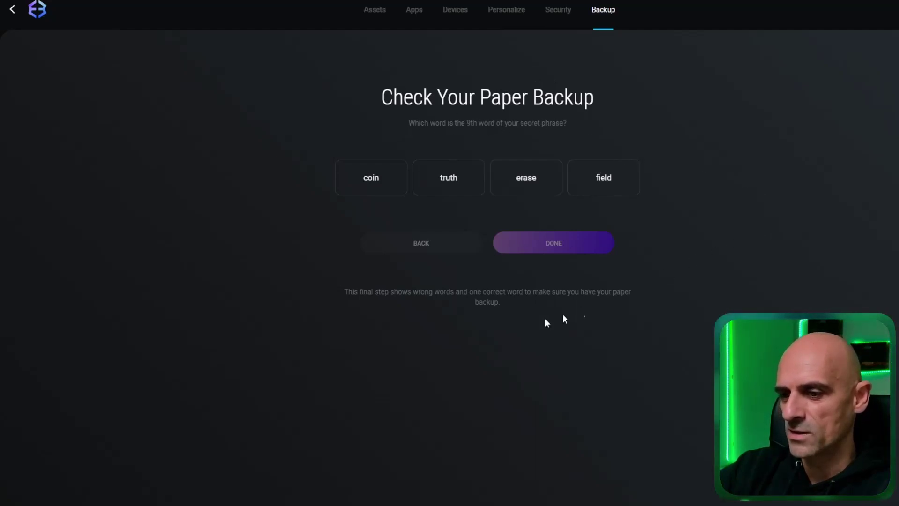
pyautogui.click(604, 177)
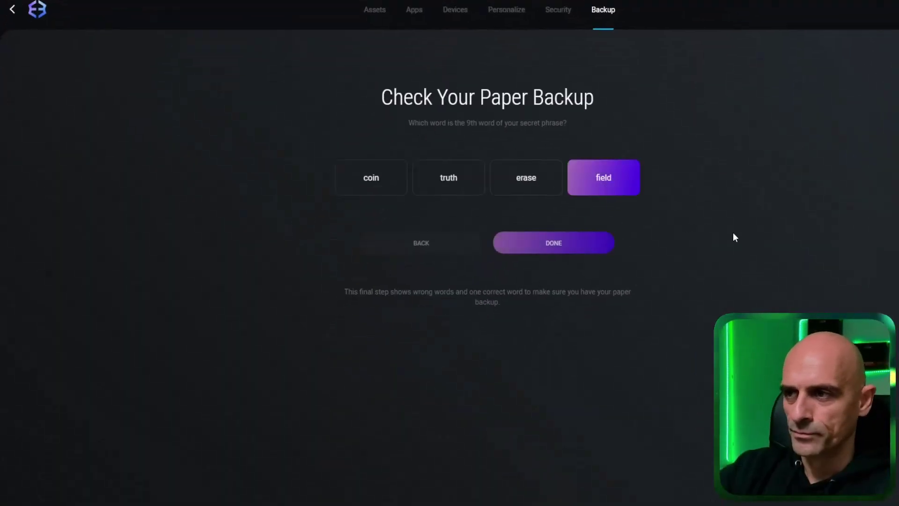
pyautogui.click(596, 249)
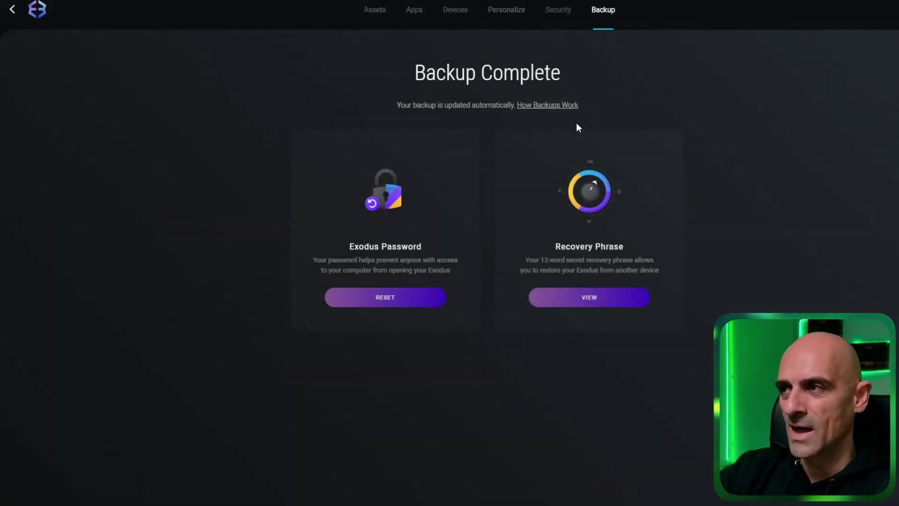
pyautogui.click(11, 9)
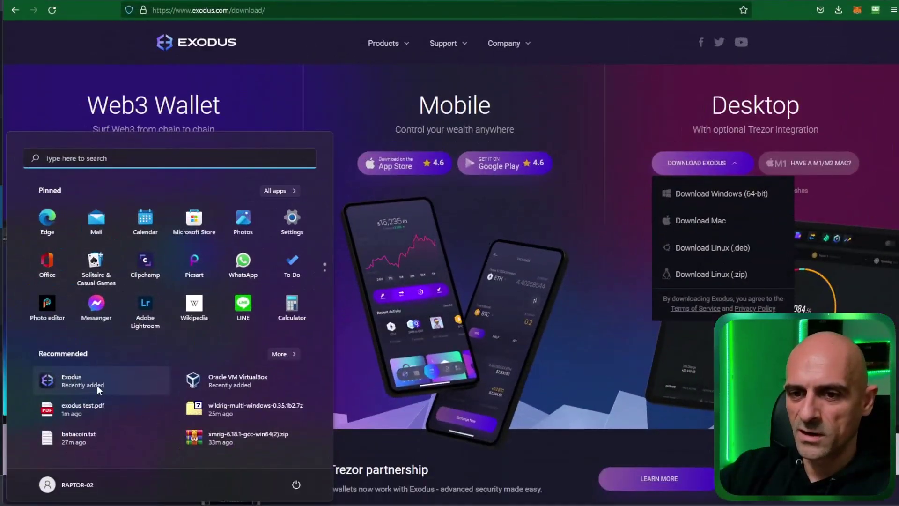
# Step: Switch to the desktop and launch the recently installed Exodus wallet again
pyautogui.click(98, 387)
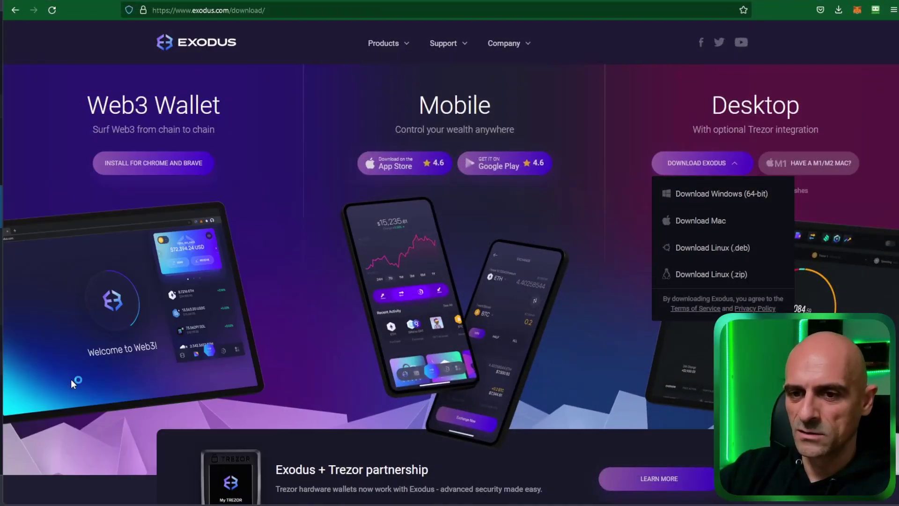